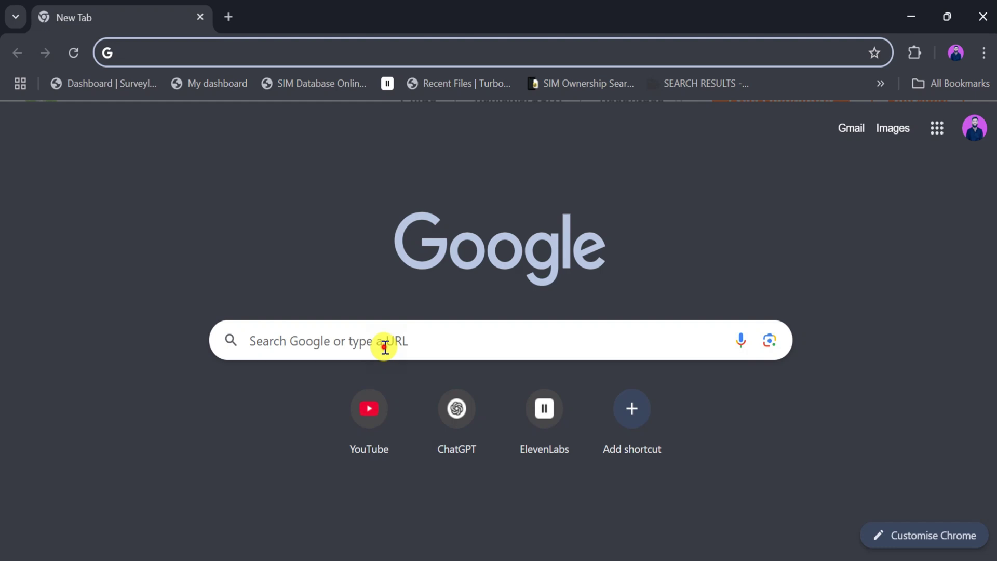
Search Google for 'tenorshare'
left_click(383, 345)
type("tenorshare")
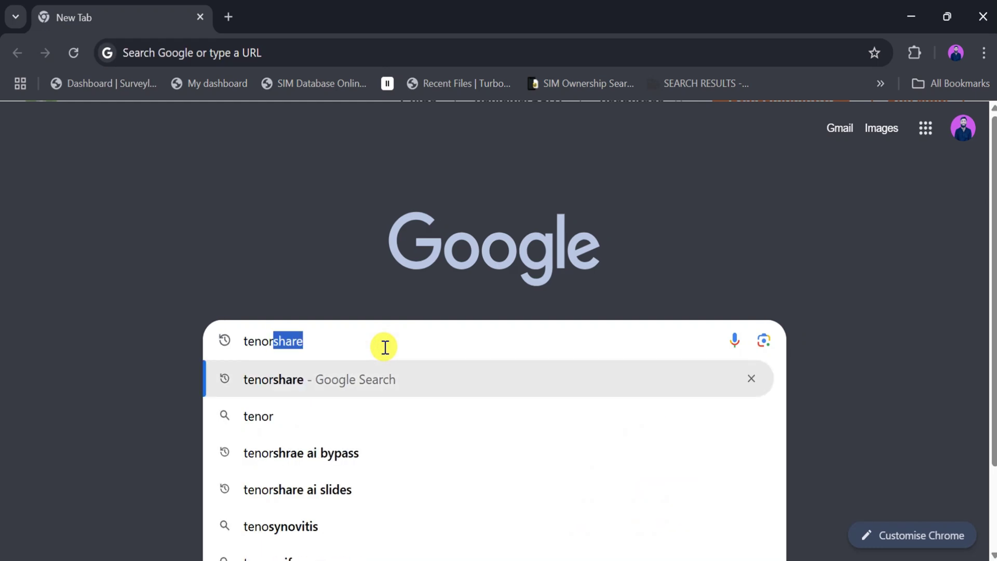
key("Return")
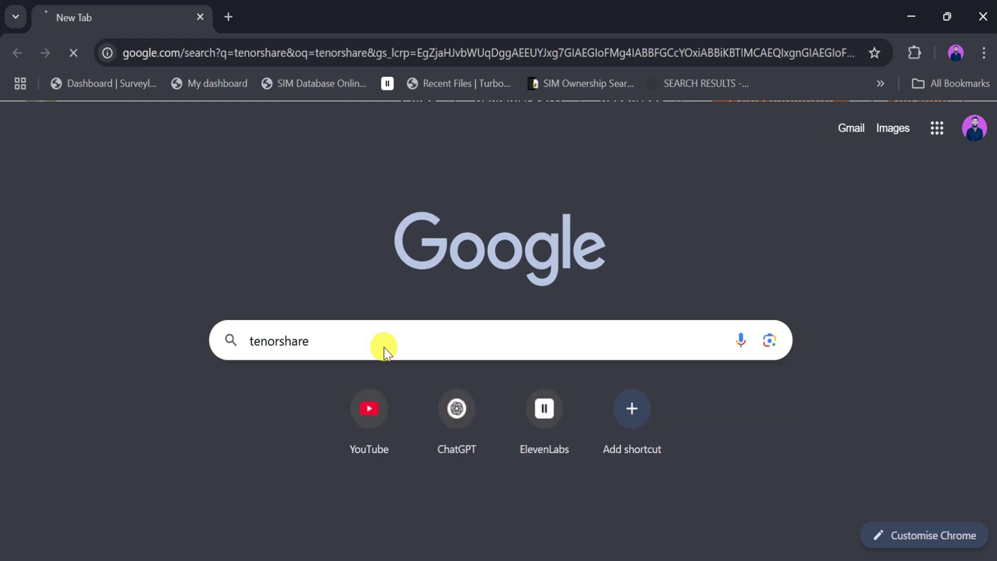
scroll(177, 312, "down", 5)
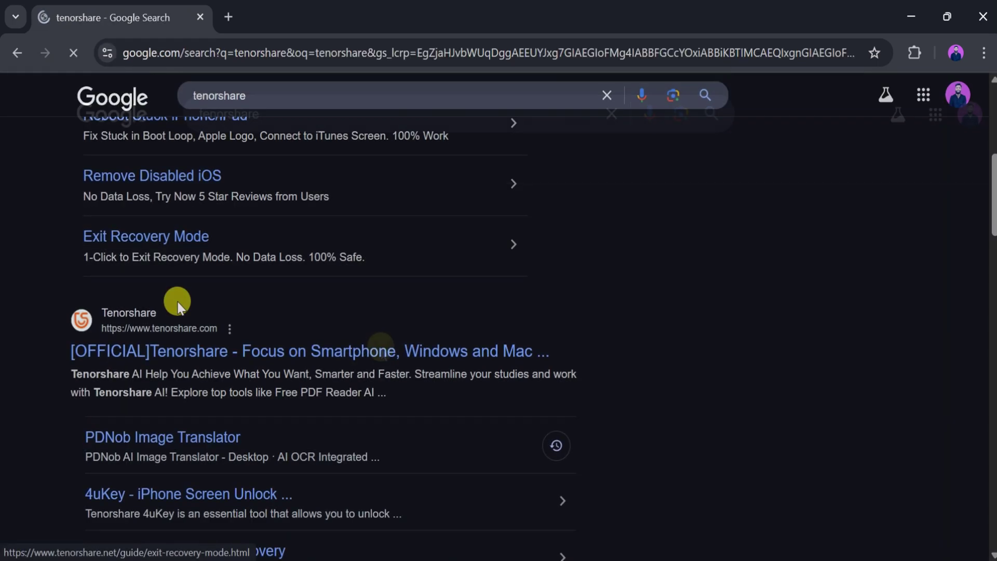
Open the official Tenorshare site and go to its PDNob Image Translator product page
left_click(163, 351)
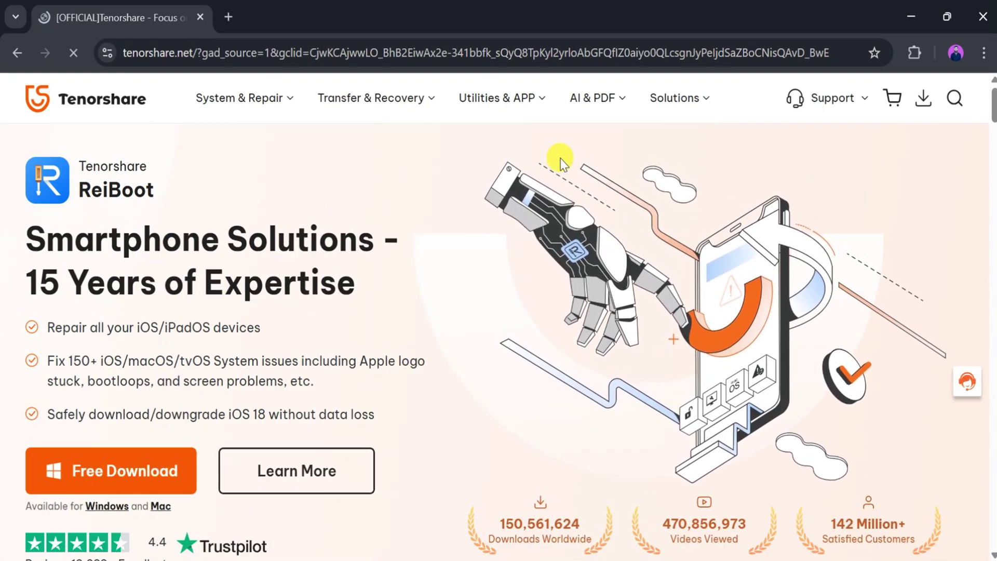
mouse_move(622, 121)
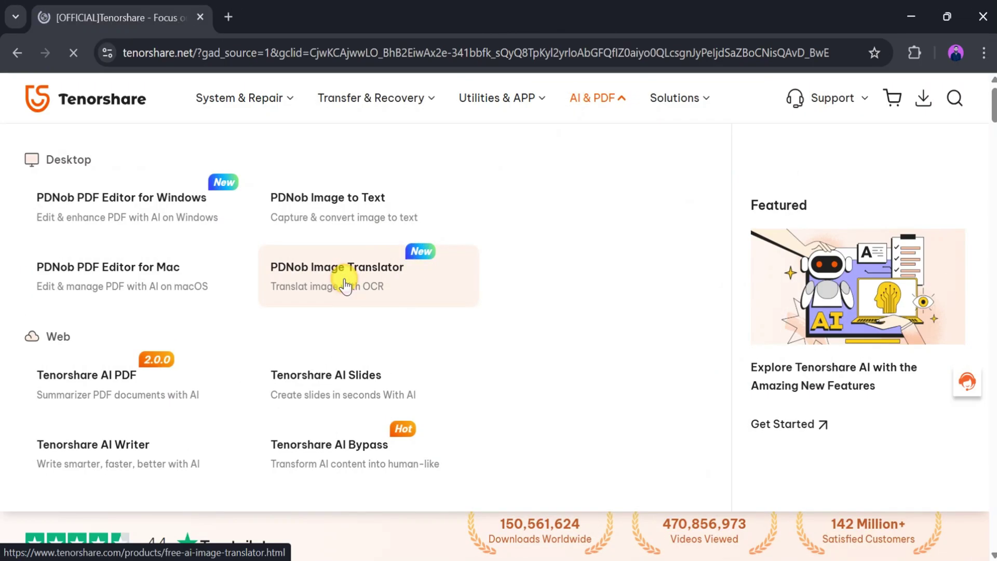
left_click(345, 283)
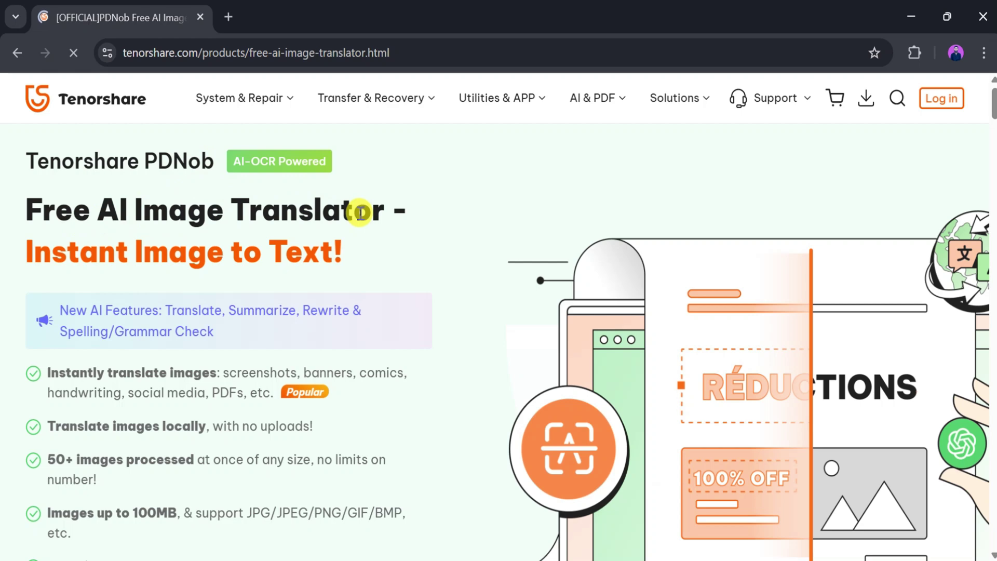
scroll(66, 253, "down", 2)
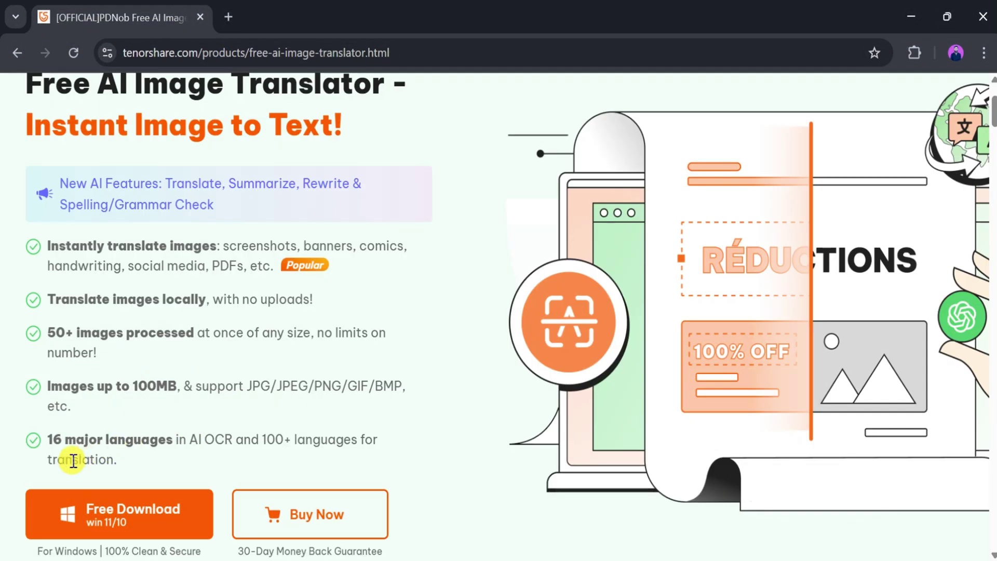
scroll(132, 442, "down", 4)
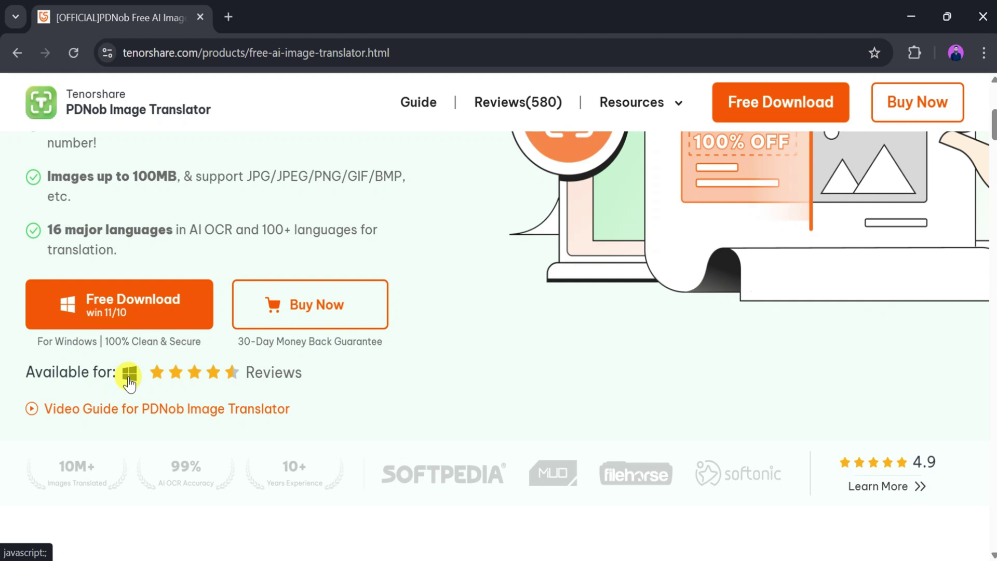
scroll(129, 376, "down", 2)
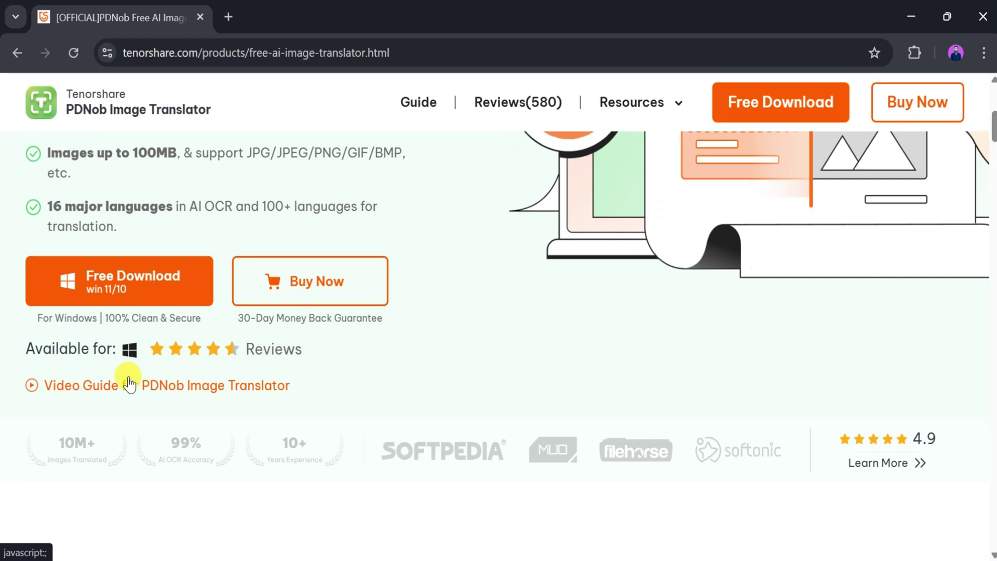
scroll(129, 376, "down", 5)
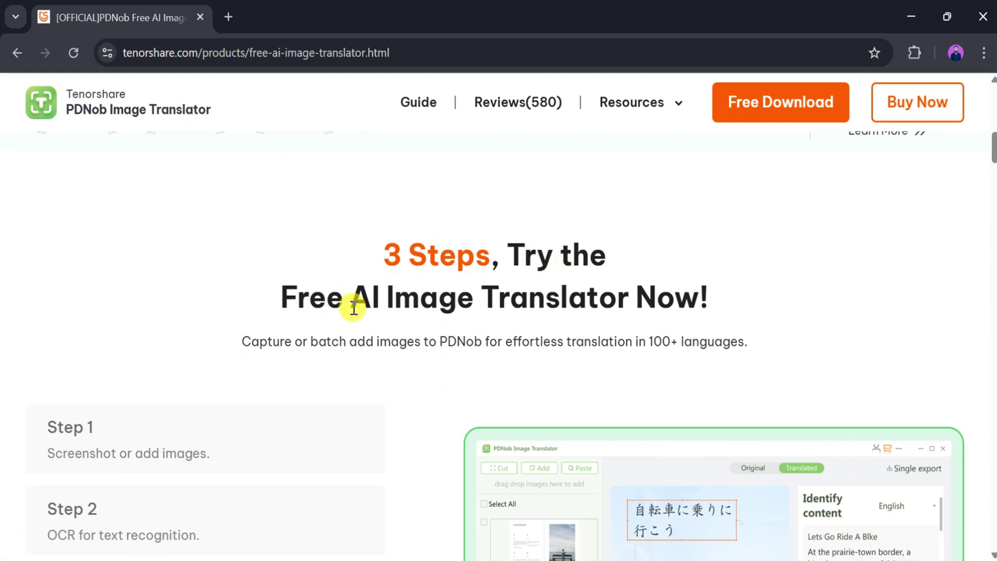
scroll(701, 310, "down", 4)
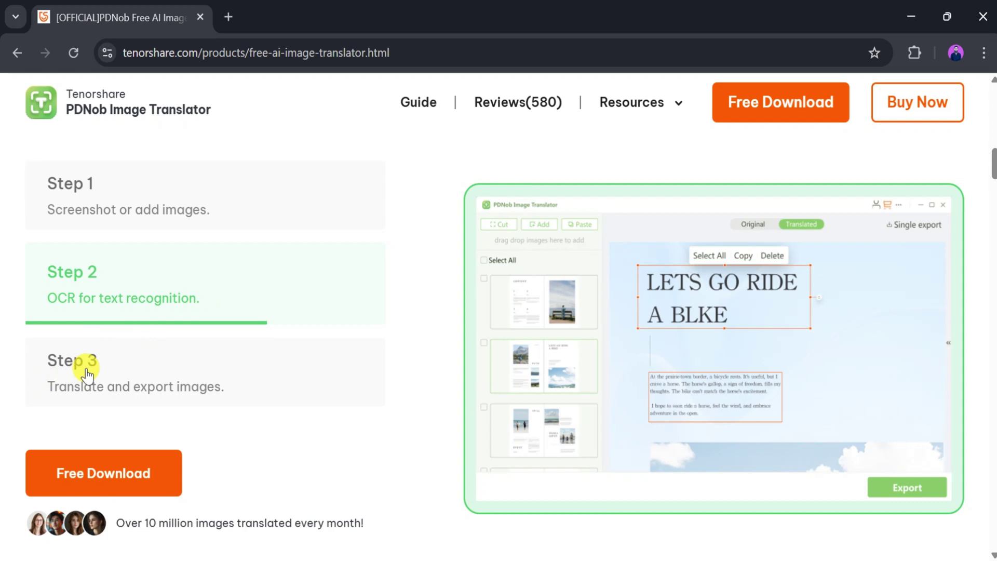
scroll(312, 441, "up", 10)
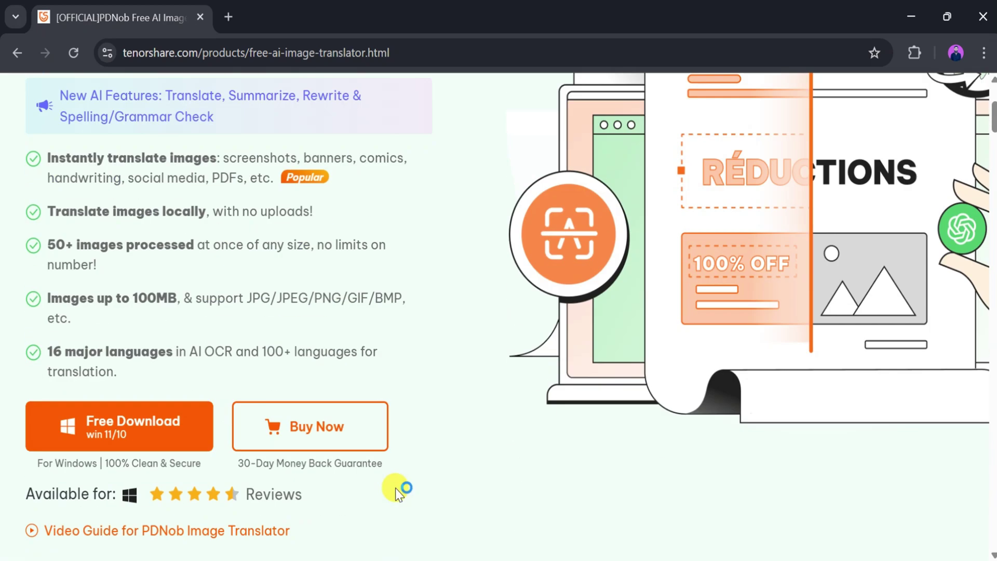
scroll(187, 327, "down", 3)
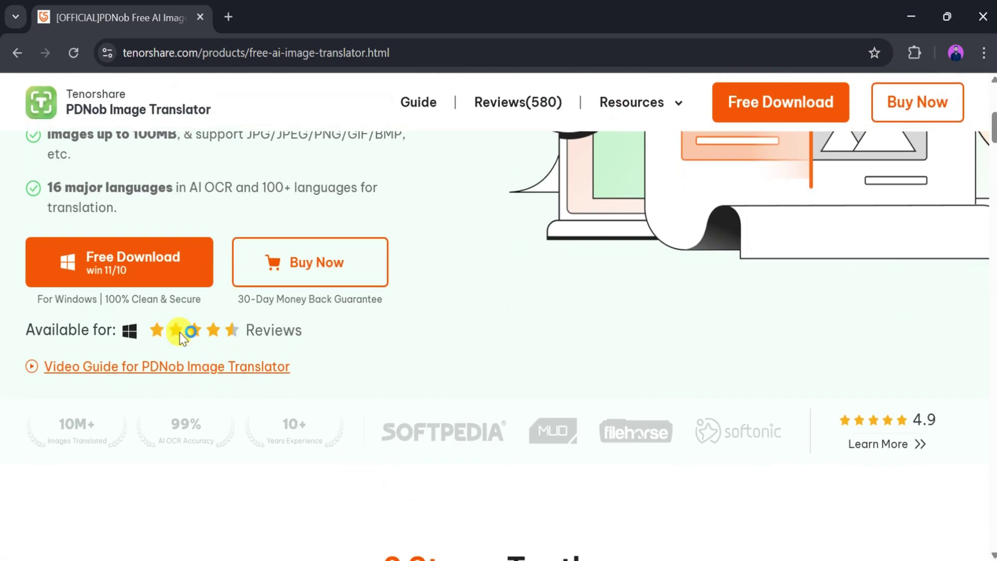
Download the PDNob installer, then import the 'students' essay image from Desktop > PDnob
left_click(149, 251)
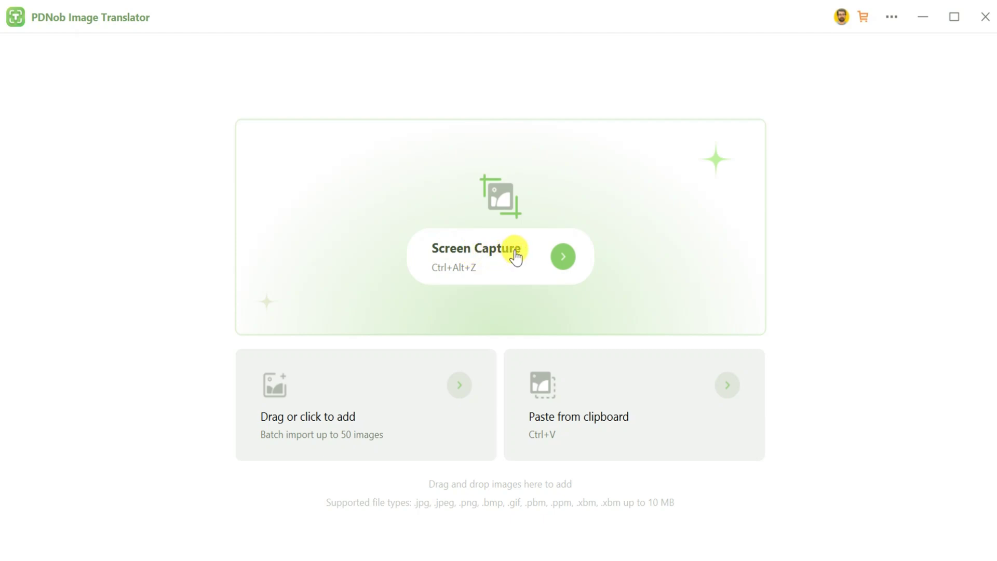
mouse_move(296, 414)
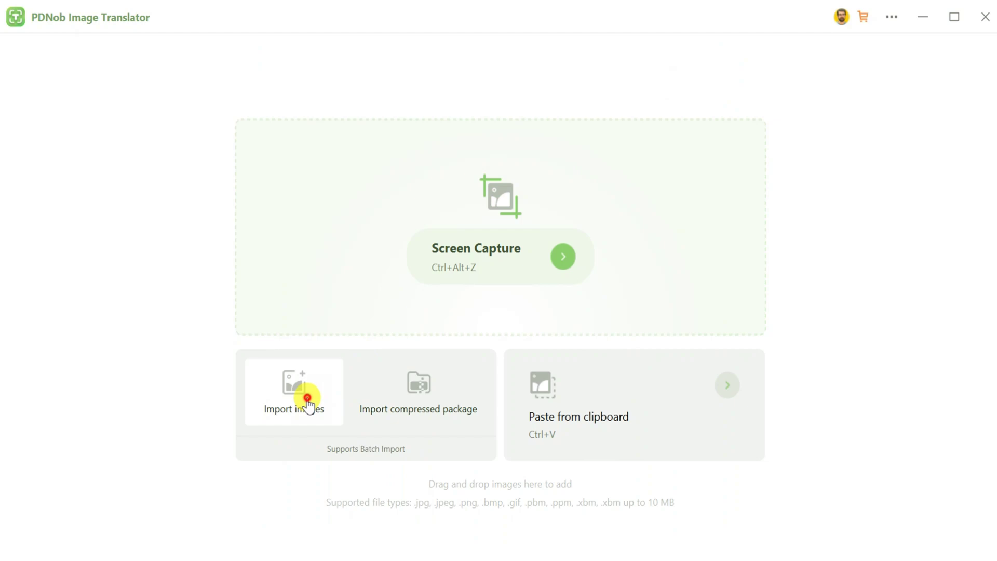
left_click(308, 403)
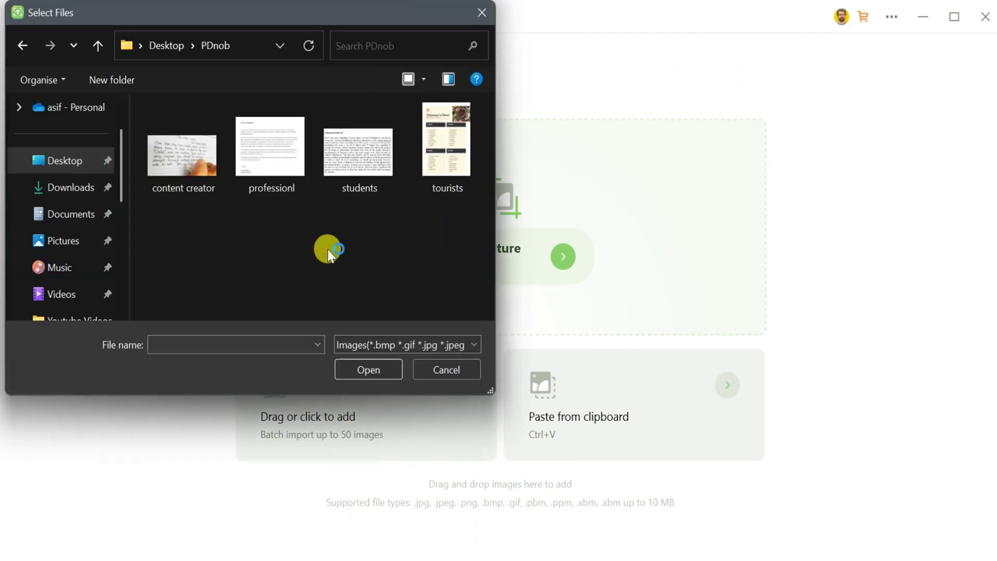
left_click(357, 169)
left_click(356, 168)
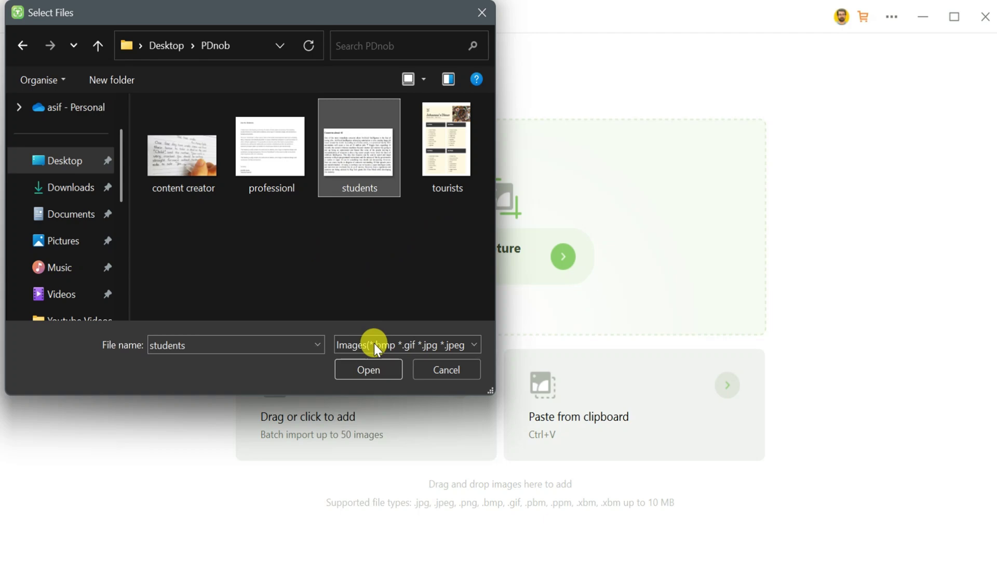
left_click(363, 369)
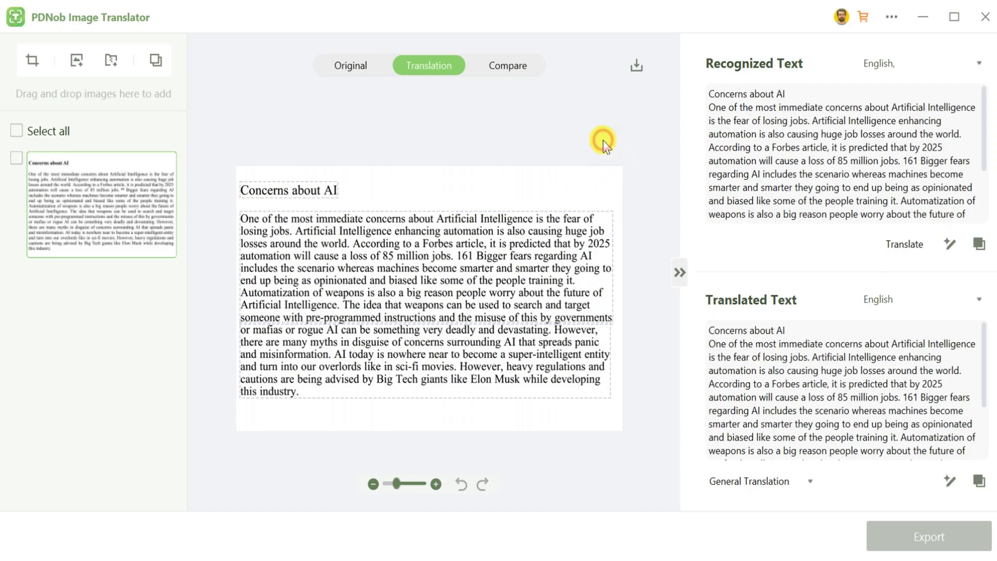
Append 'Technology' to the essay heading and generate an AI summary of the recognized text
type("Technology")
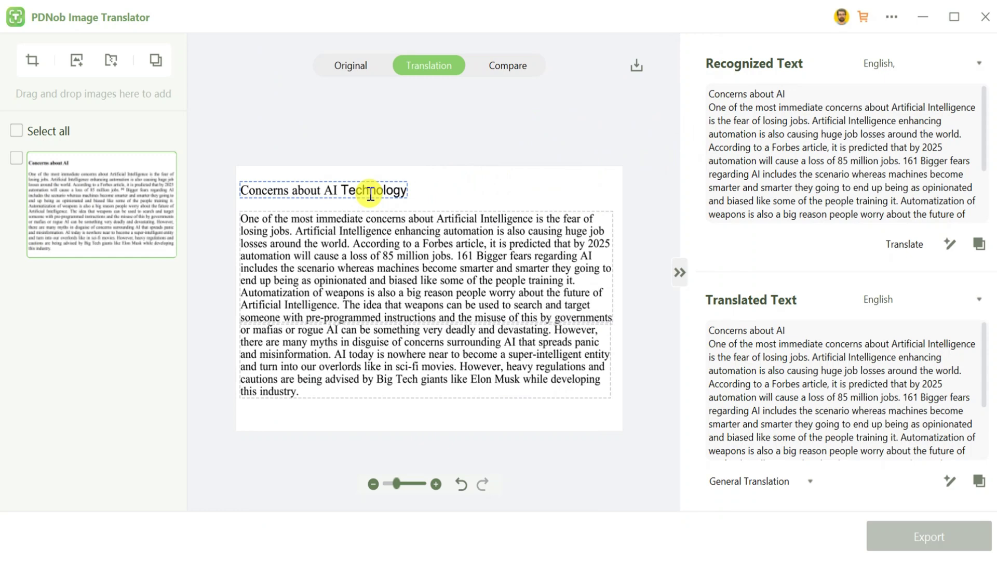
left_click(948, 247)
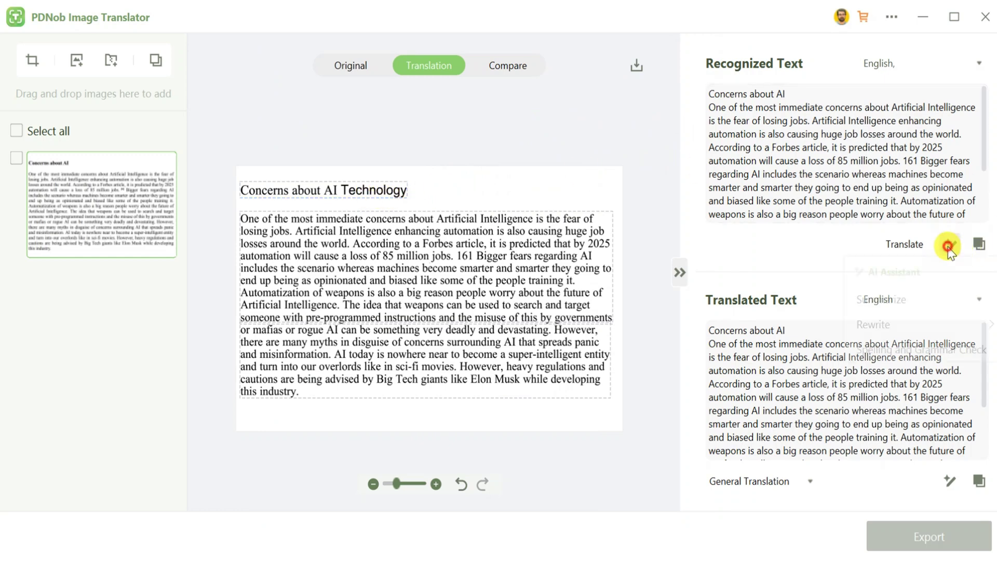
left_click(888, 301)
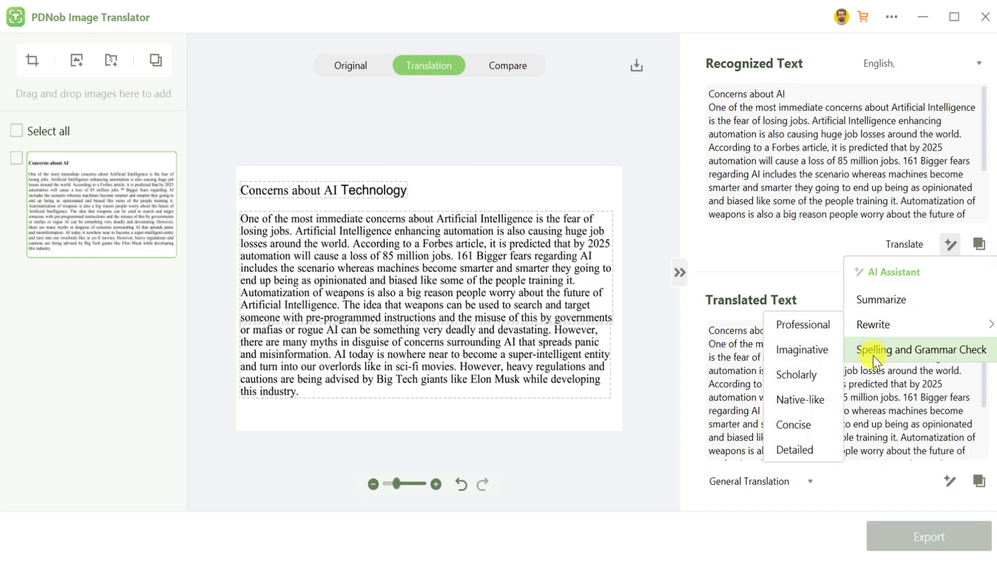
left_click(882, 299)
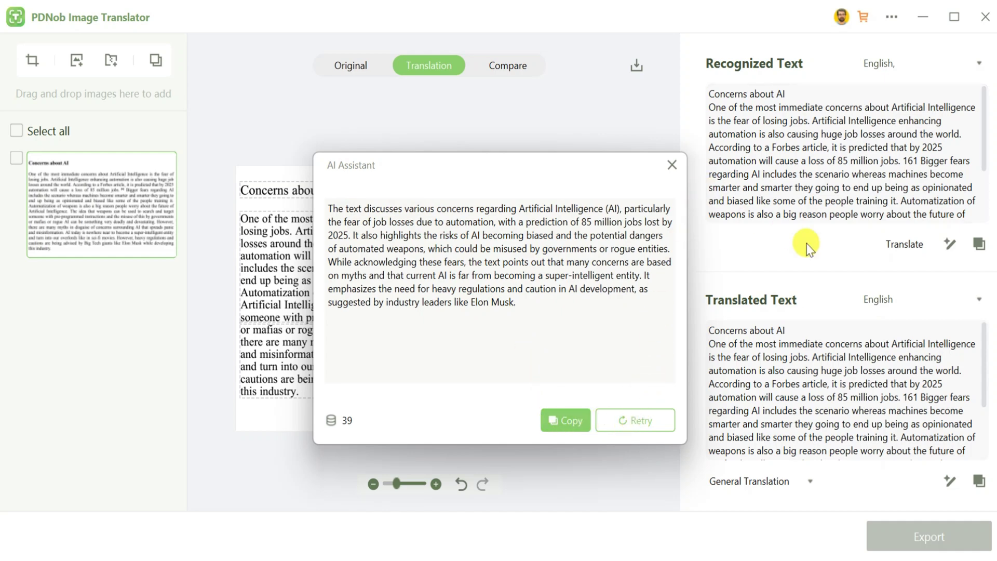
left_click(950, 244)
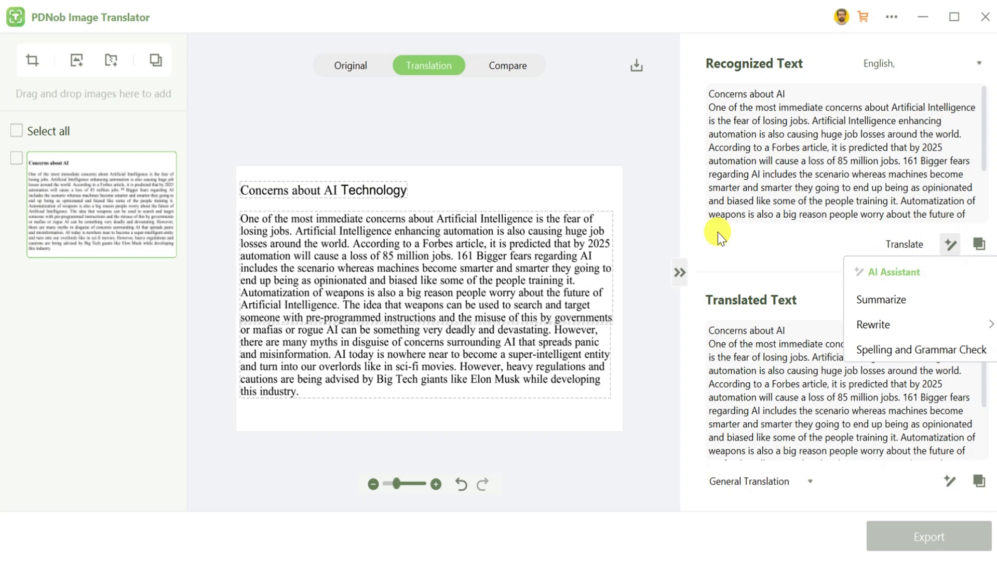
Rewrite the essay text in the Professional style and review the AI Assistant result
mouse_move(863, 322)
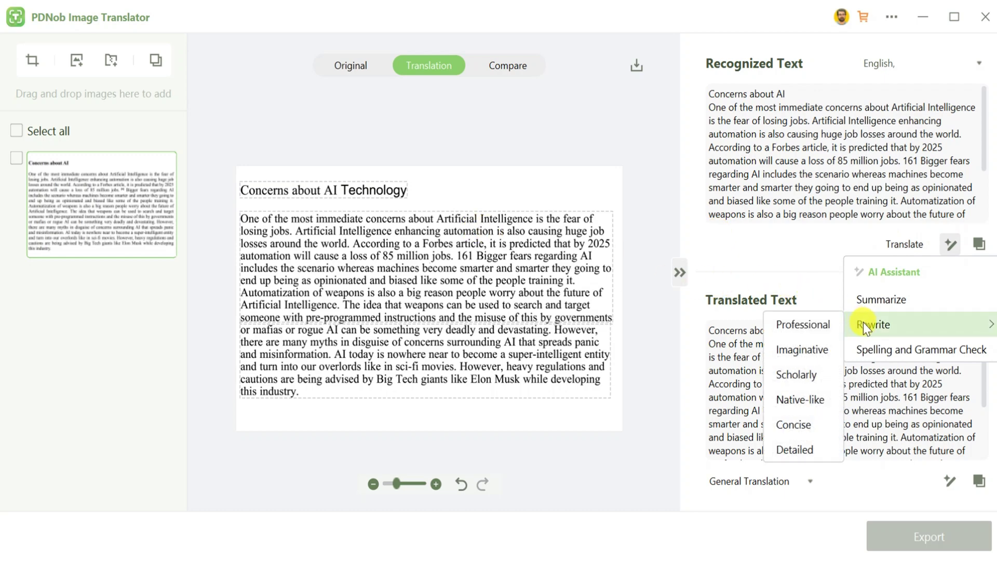
left_click(813, 326)
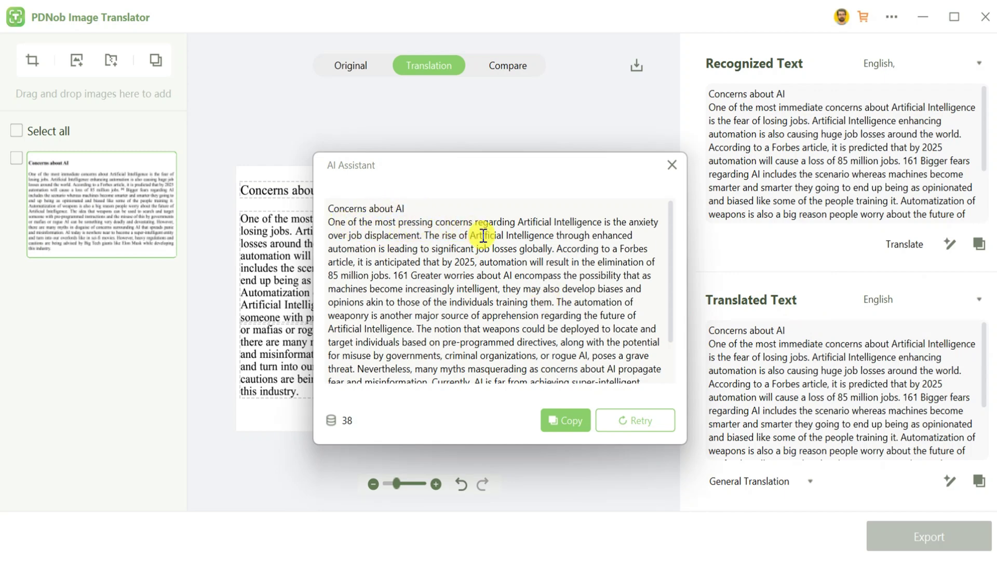
scroll(505, 259, "down", 1)
scroll(505, 260, "down", 3)
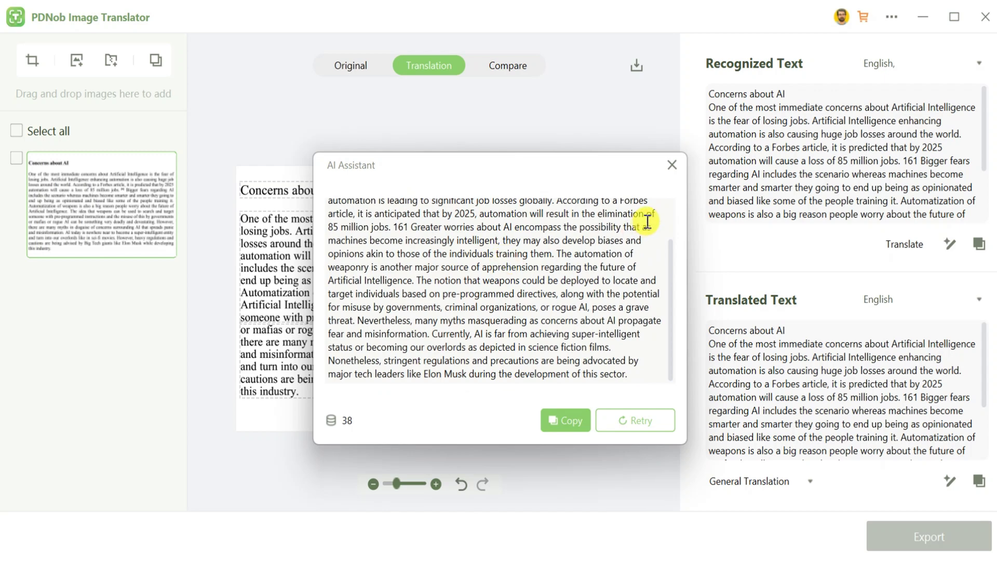
Close the rewrite window and switch the essay's translation language to French
left_click(672, 166)
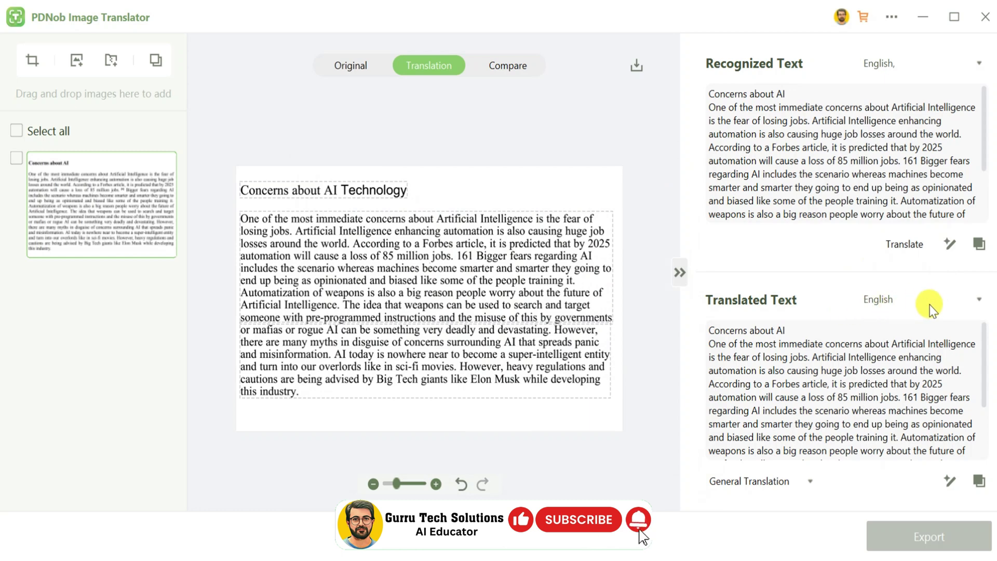
left_click(979, 300)
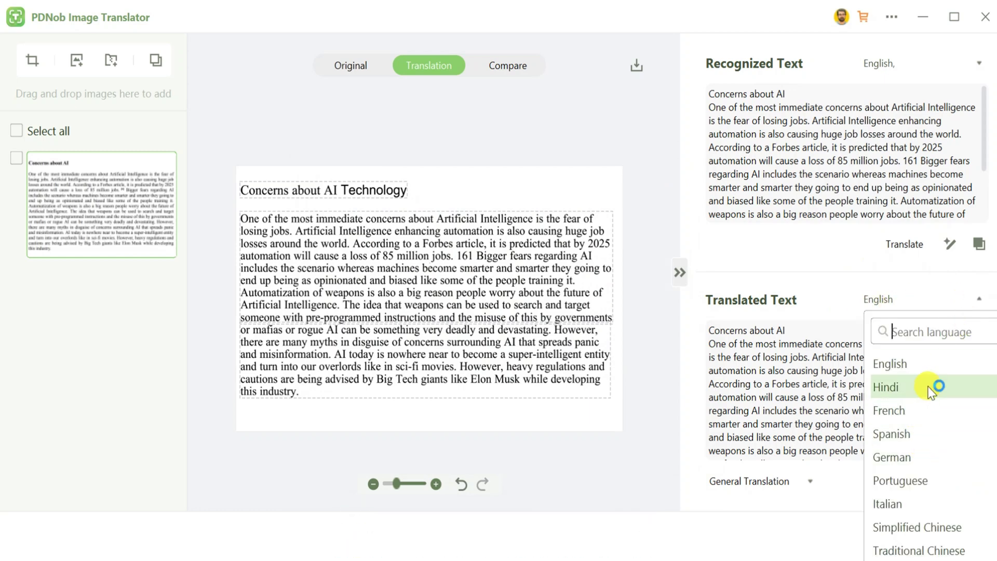
left_click(925, 413)
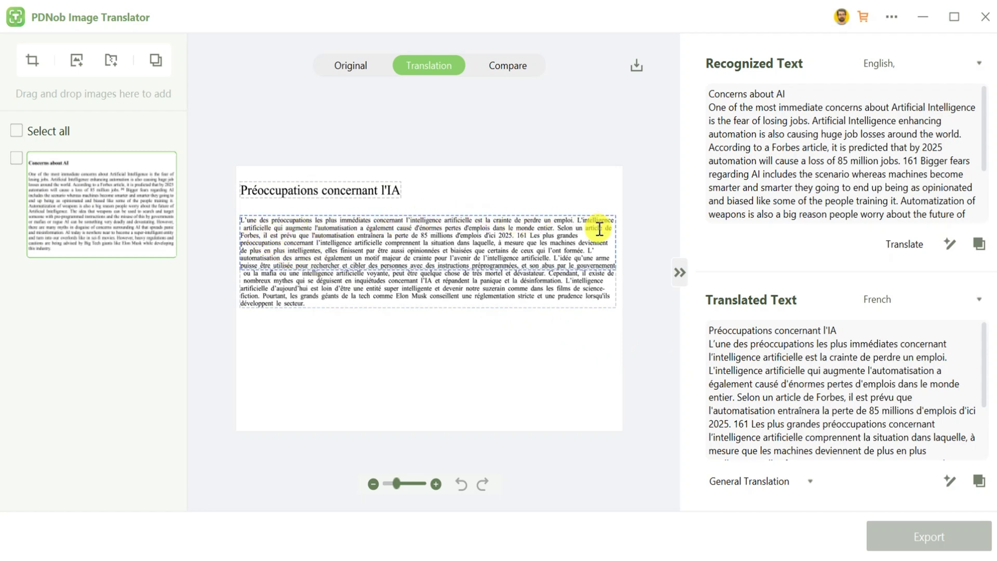
Import the 'professionl' letter image alongside the essay, then clear the image selection
left_click(16, 130)
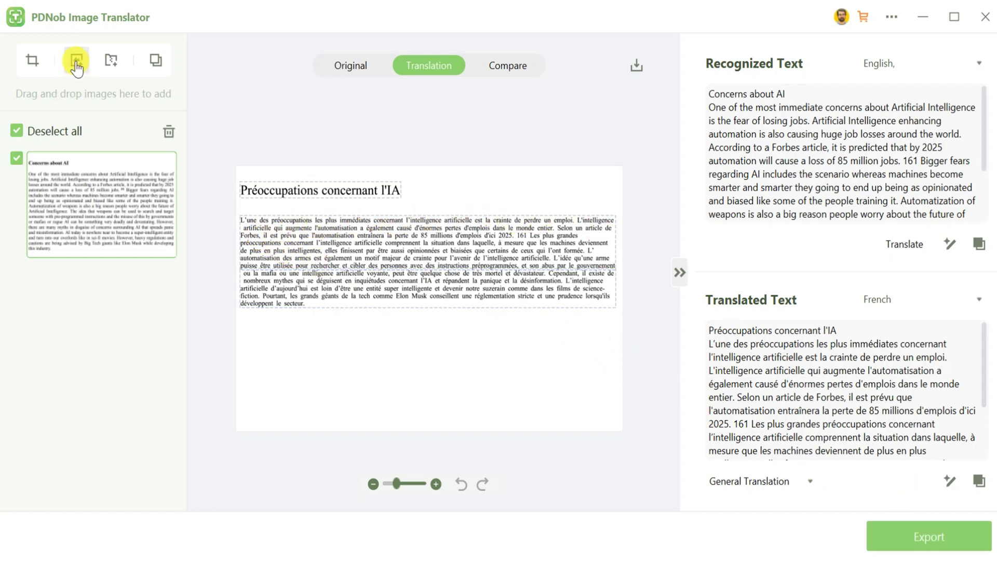
left_click(77, 61)
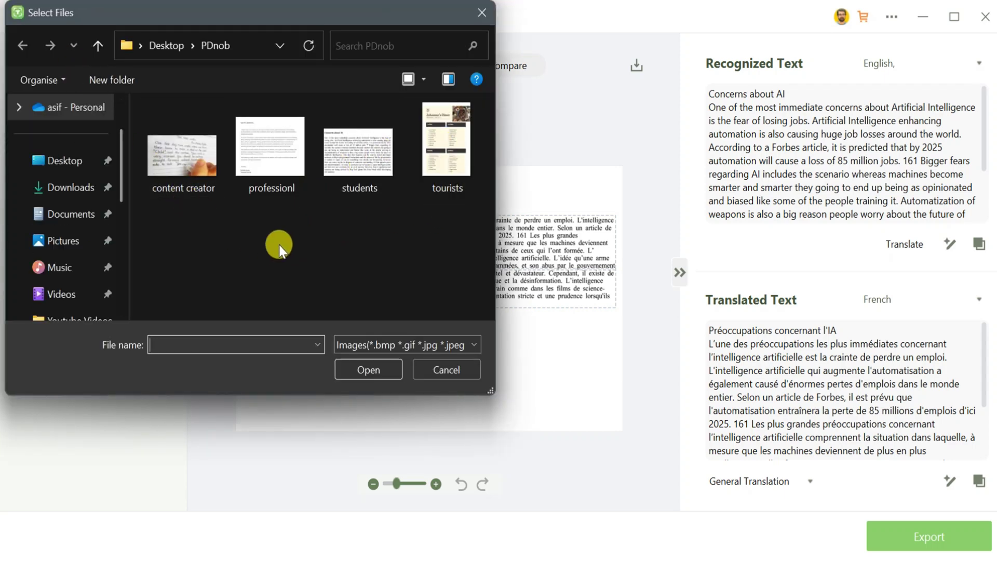
left_click(270, 158)
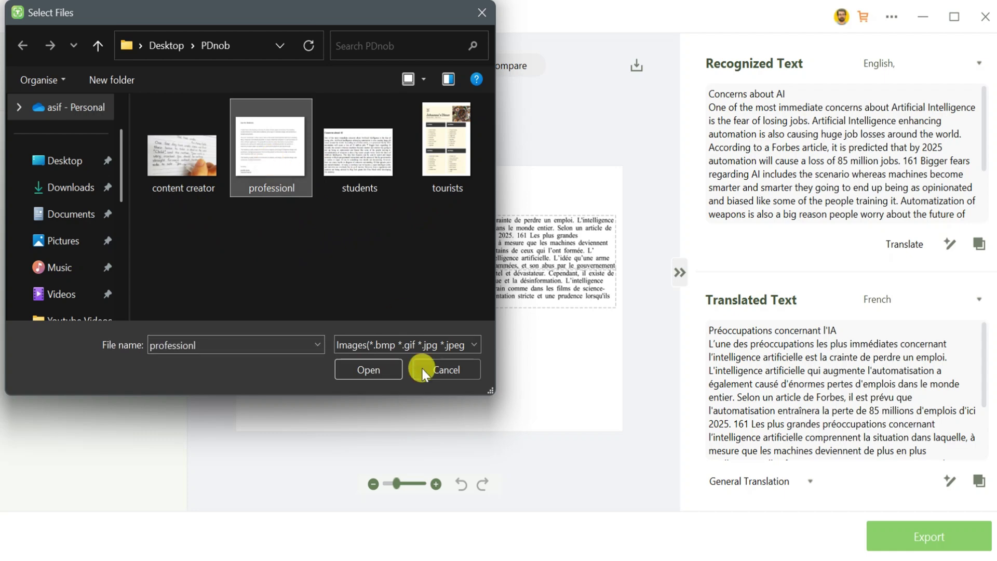
left_click(376, 364)
left_click(17, 274)
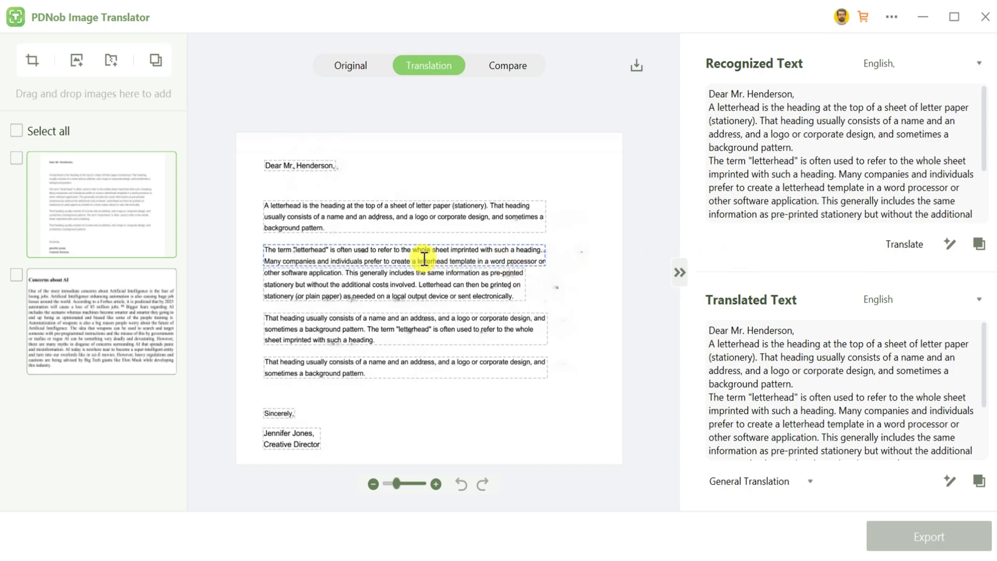
Give the letter text a Detailed AI rewrite and copy the result
left_click(947, 245)
mouse_move(877, 329)
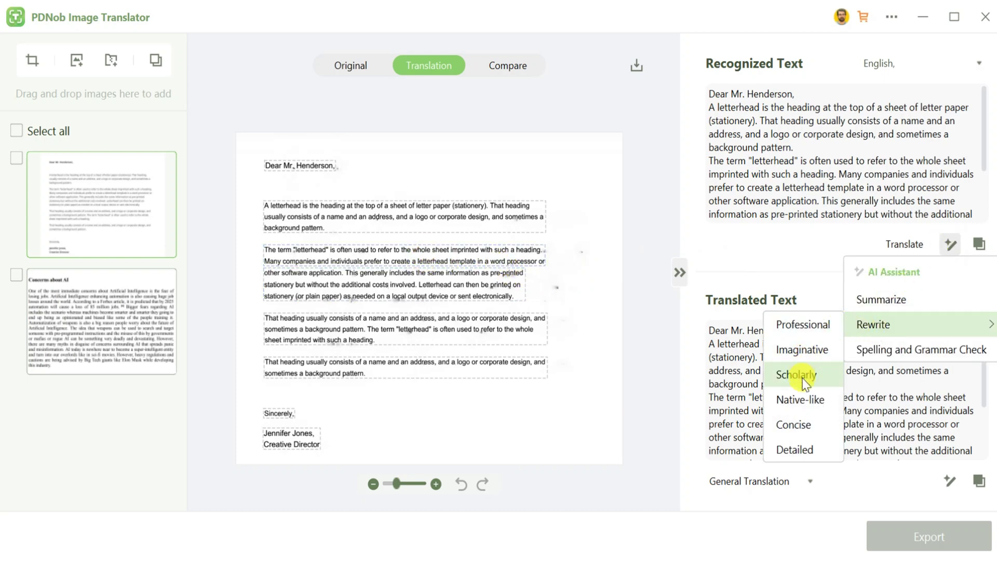
left_click(797, 451)
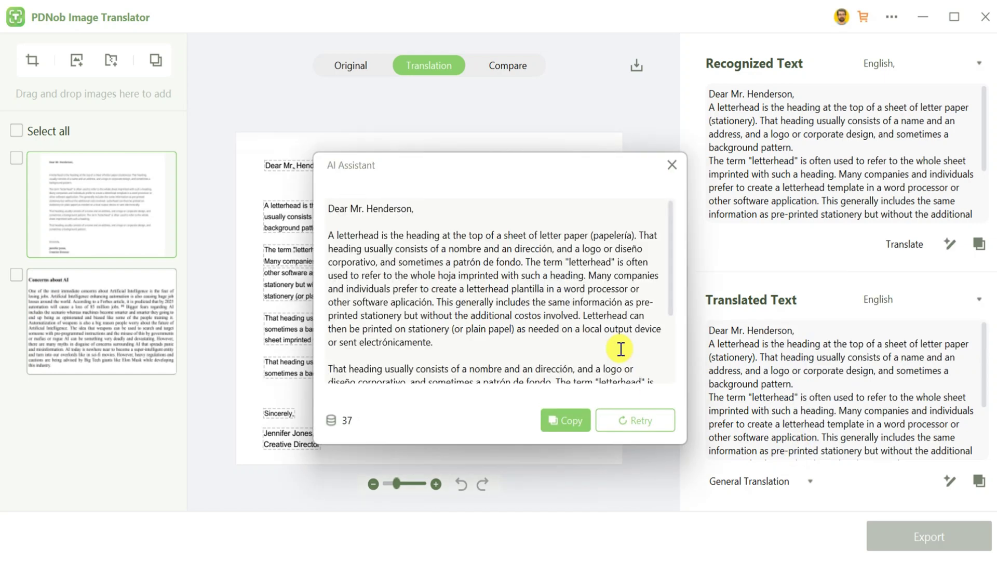
left_click(565, 421)
Run an AI spelling and grammar check on the letter, then translate it into German
left_click(949, 244)
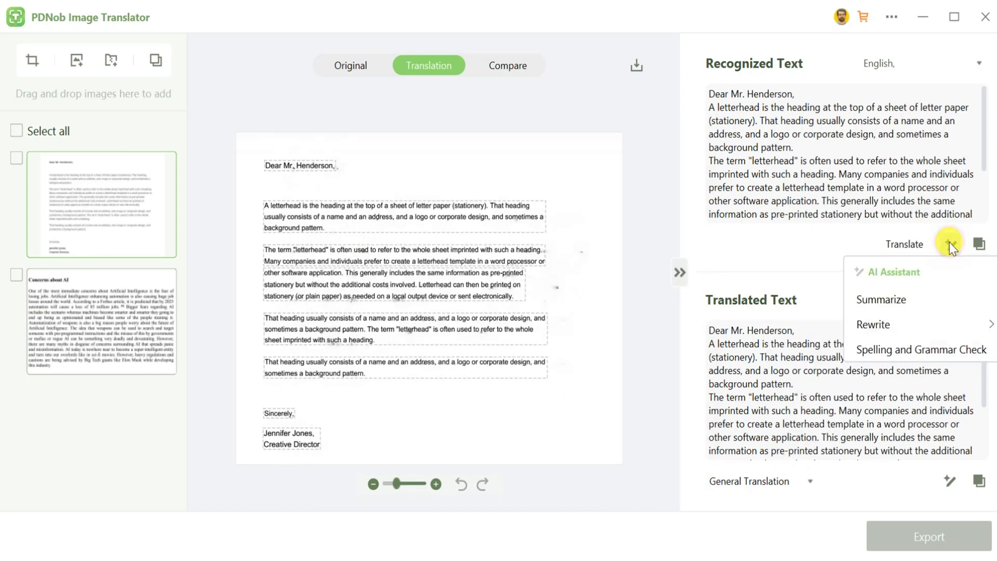
left_click(908, 349)
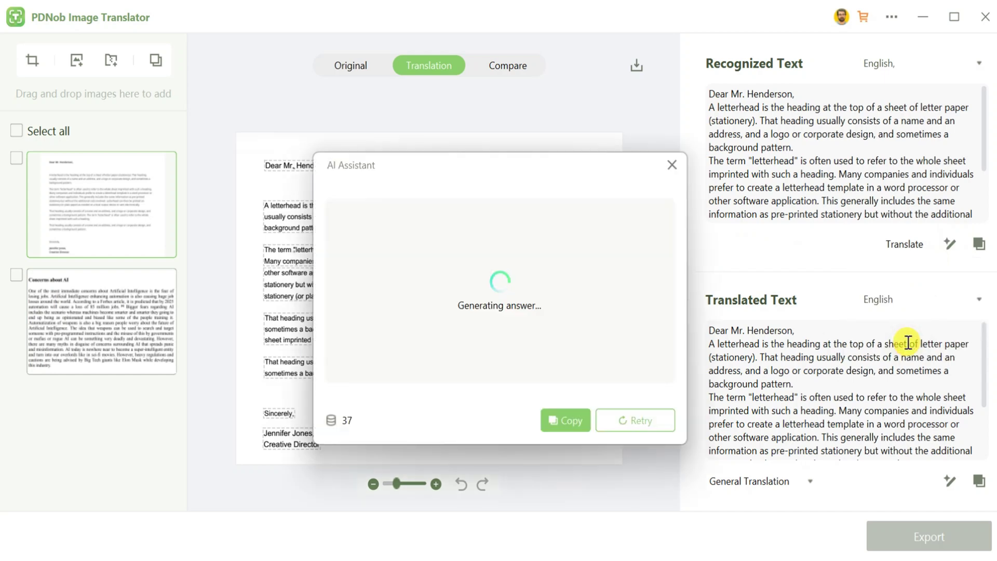
scroll(496, 306, "down", 2)
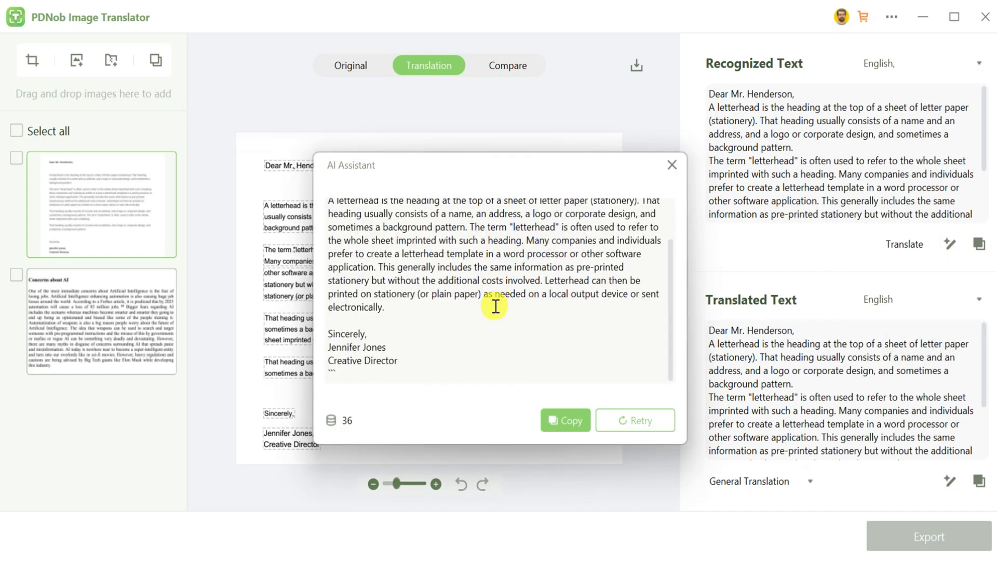
scroll(496, 307, "up", 2)
scroll(496, 307, "down", 2)
key("Escape")
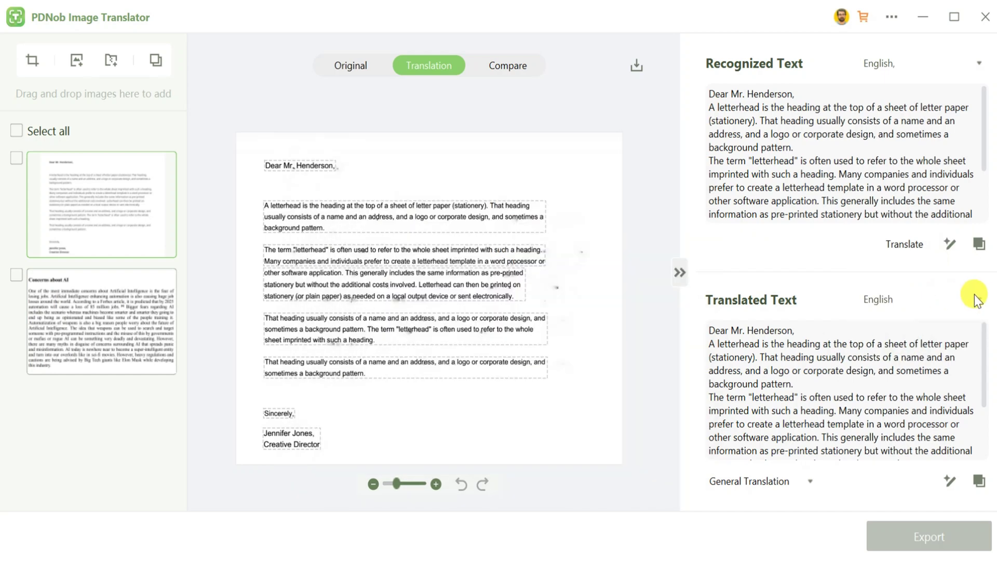
left_click(979, 299)
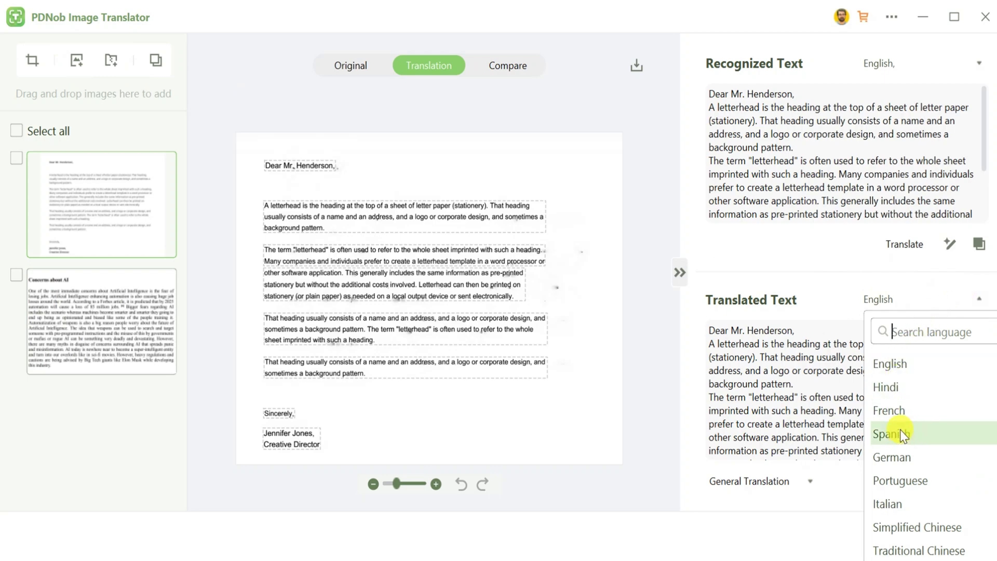
left_click(906, 457)
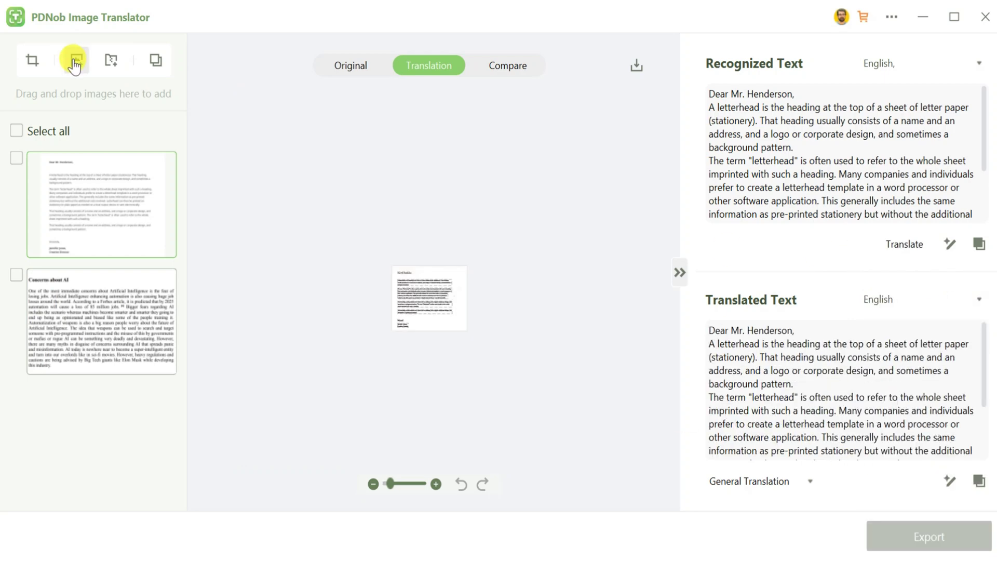
Import the 'tourists' diner menu image and translate it into Italian
left_click(76, 60)
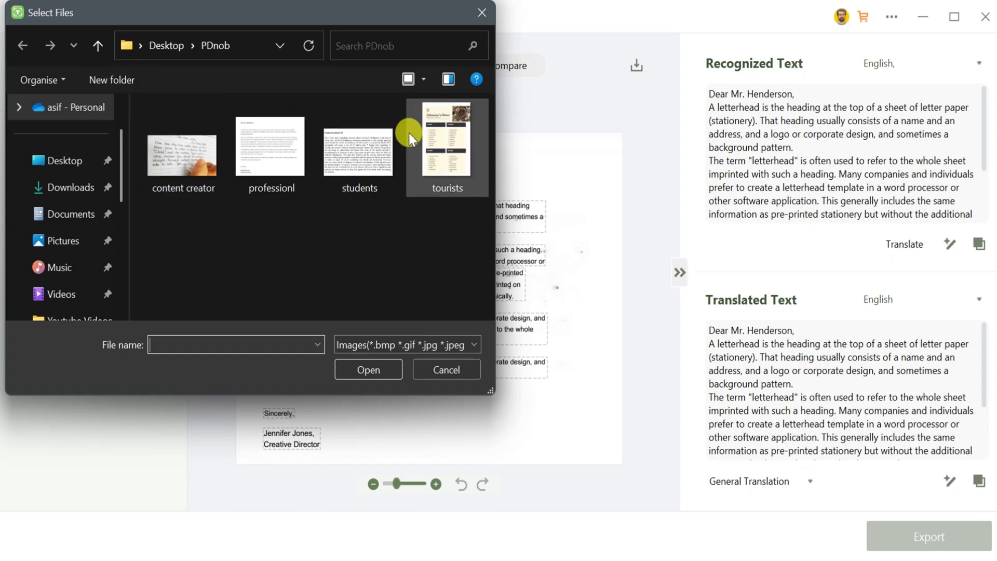
left_click(434, 141)
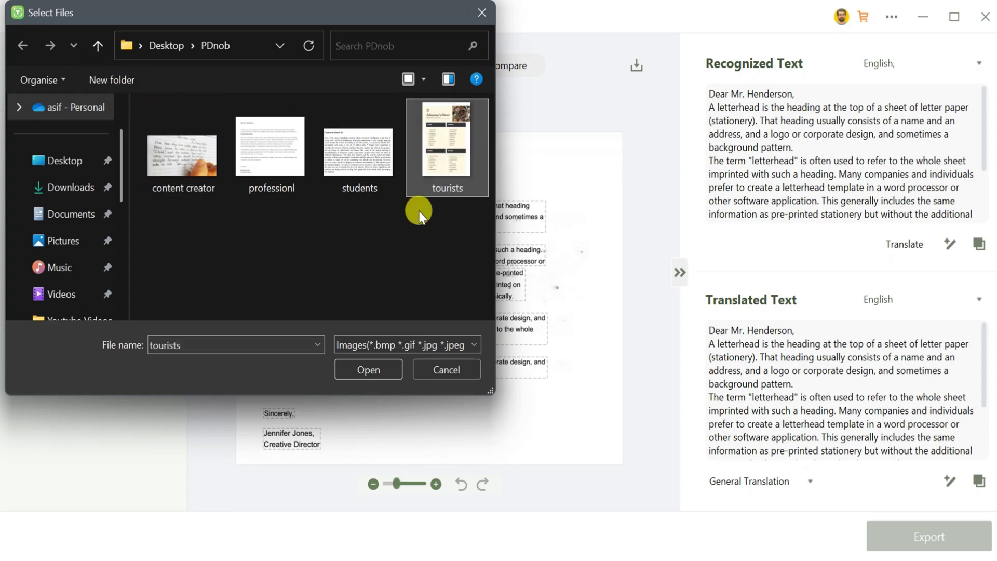
left_click(376, 370)
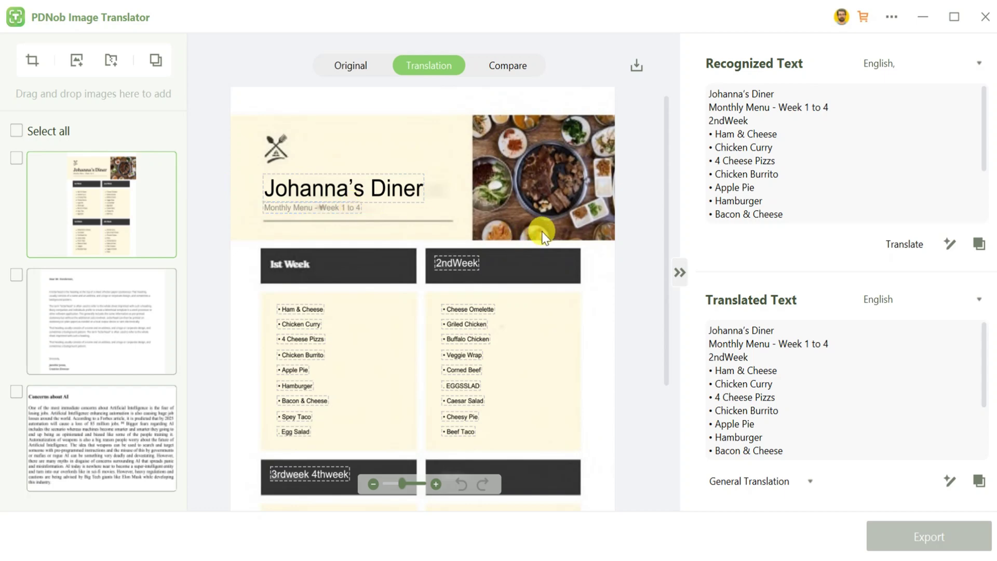
left_click(977, 301)
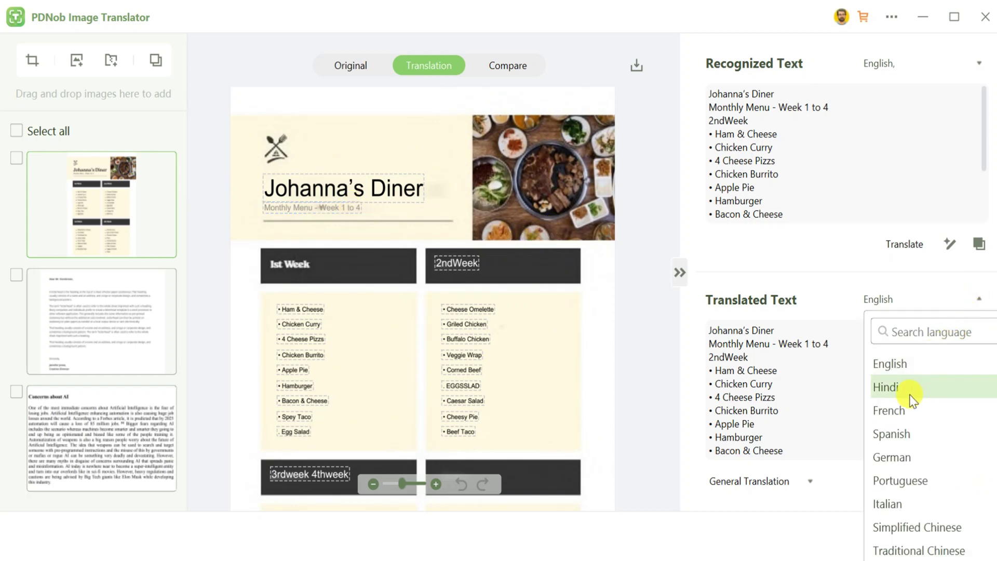
left_click(898, 499)
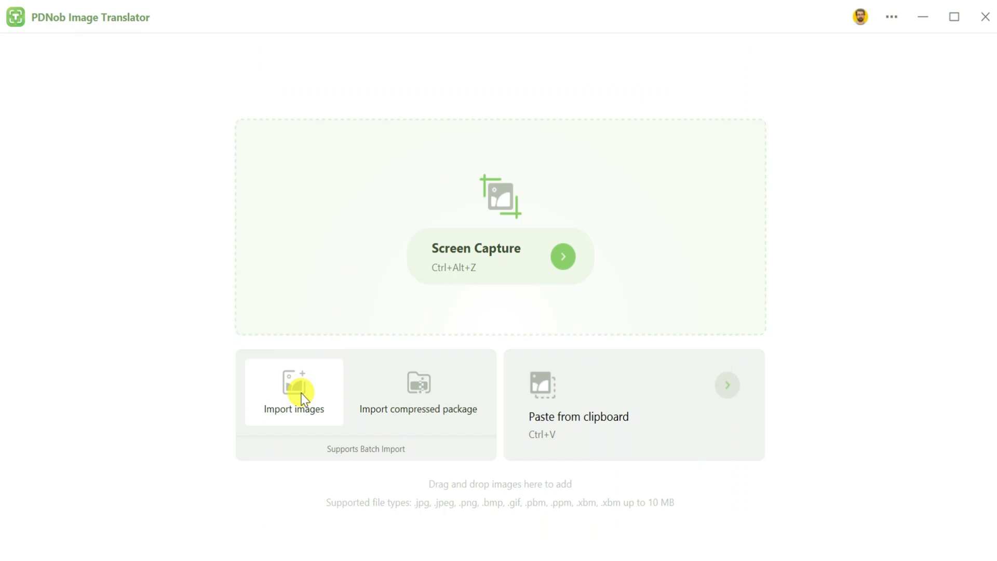
left_click(302, 393)
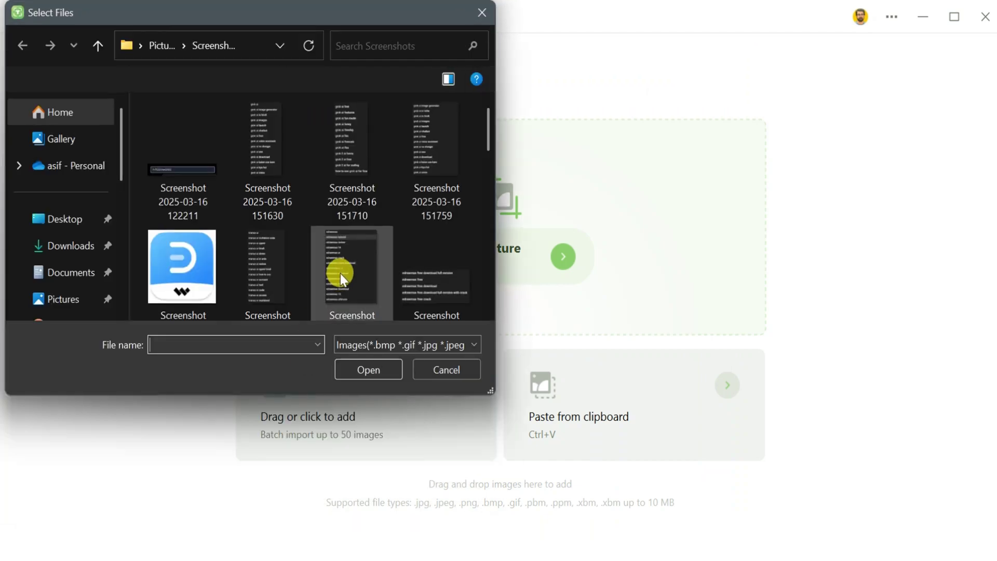
scroll(341, 273, "down", 10)
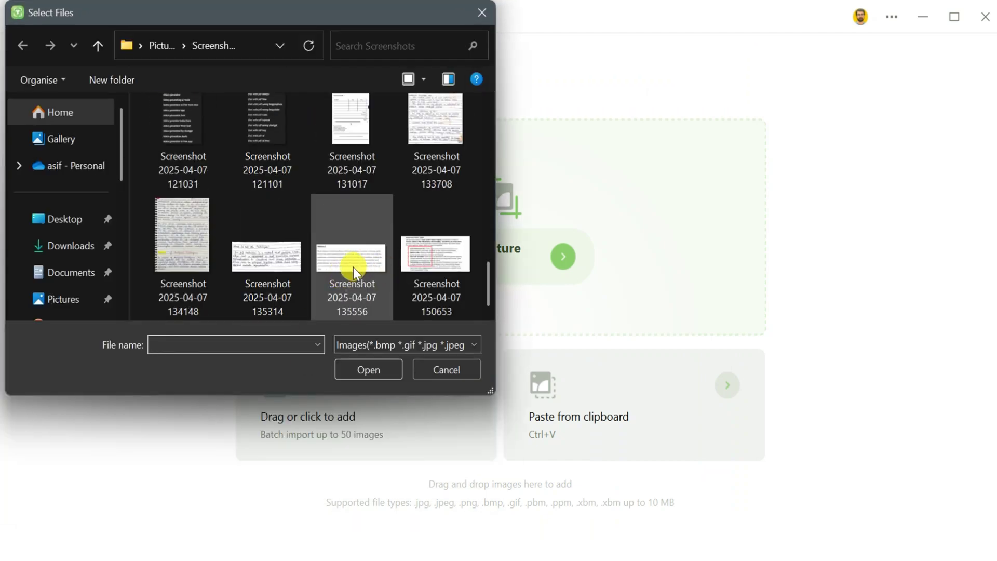
double_click(353, 267)
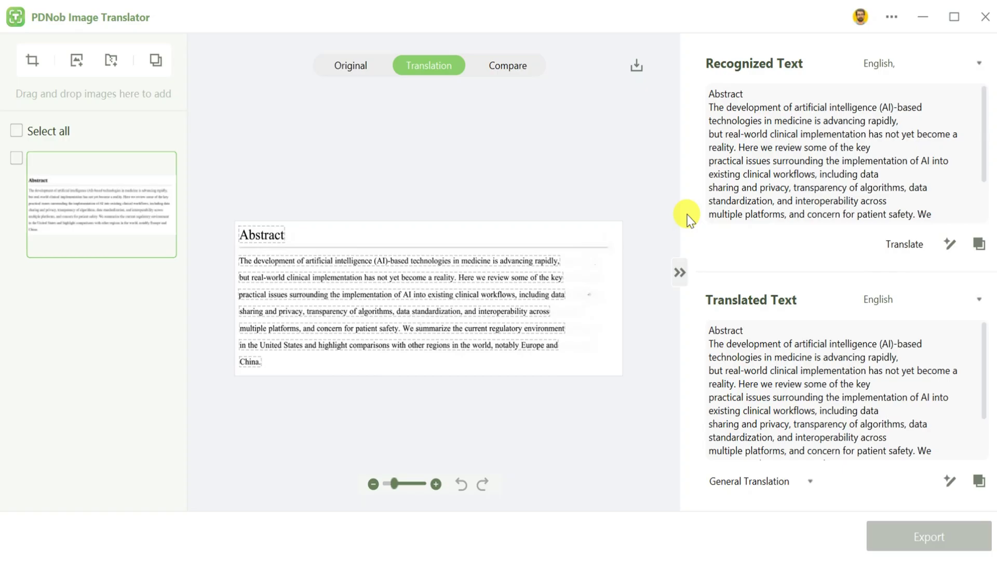
left_click(949, 244)
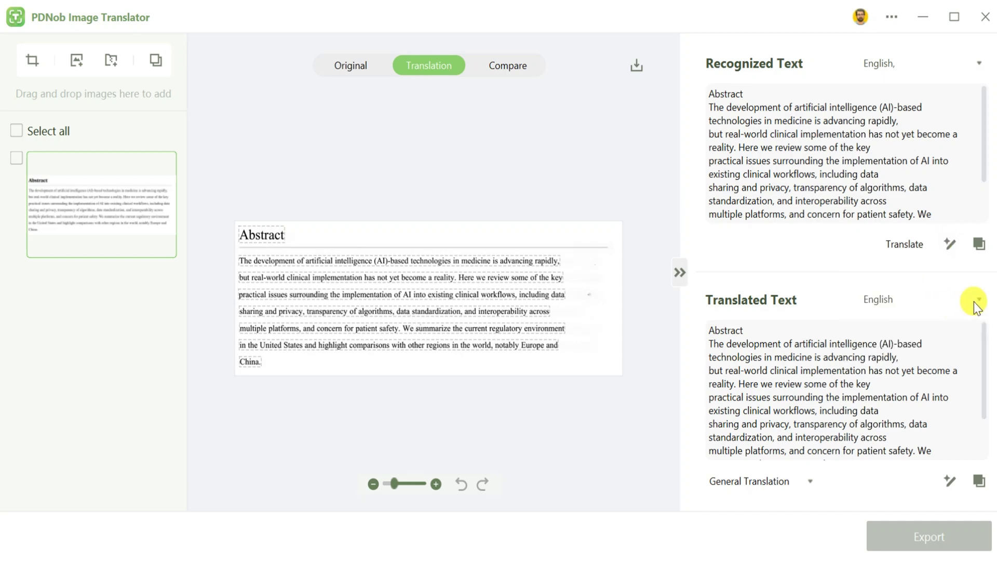
Set the Abstract's translation language to Spanish
left_click(975, 301)
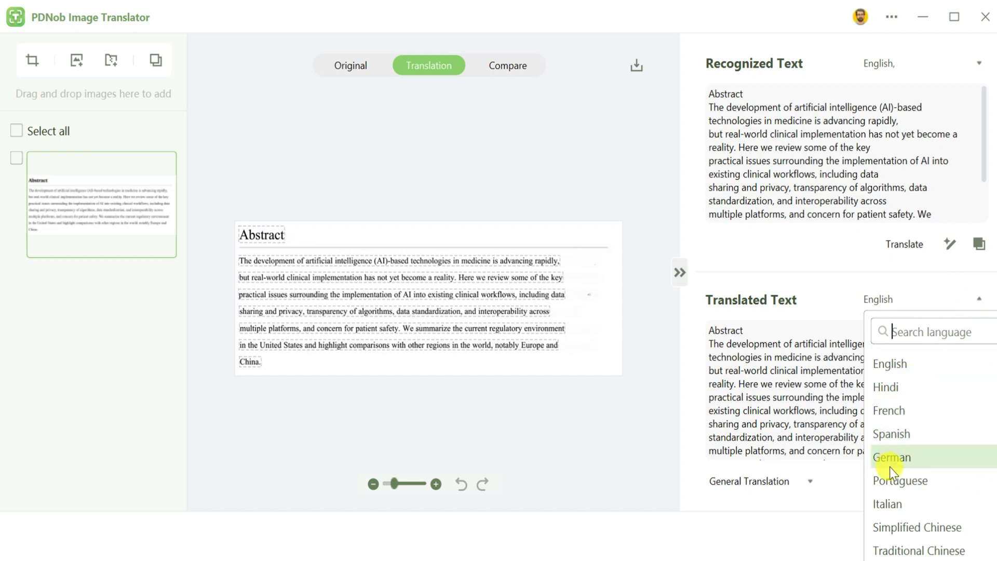
left_click(912, 440)
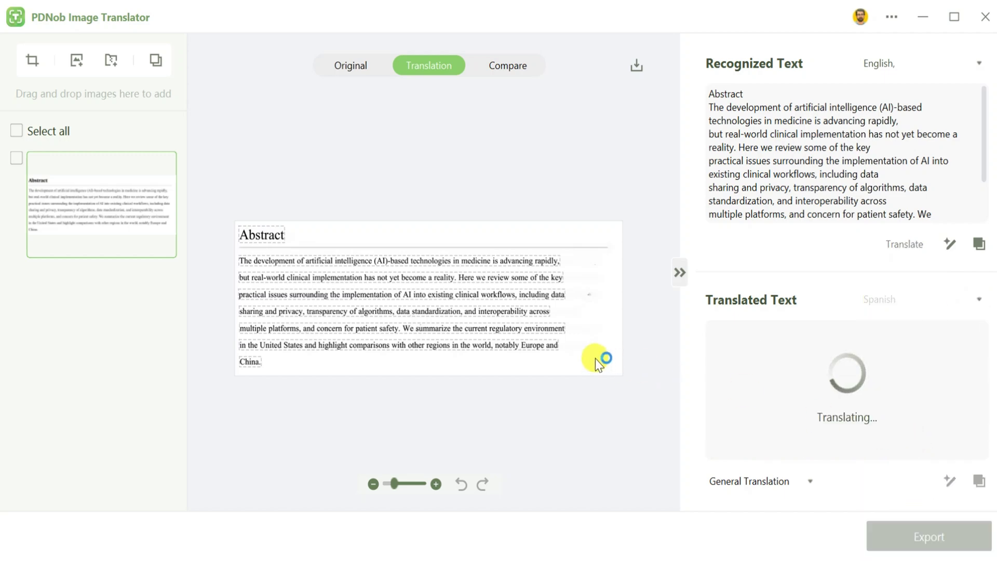